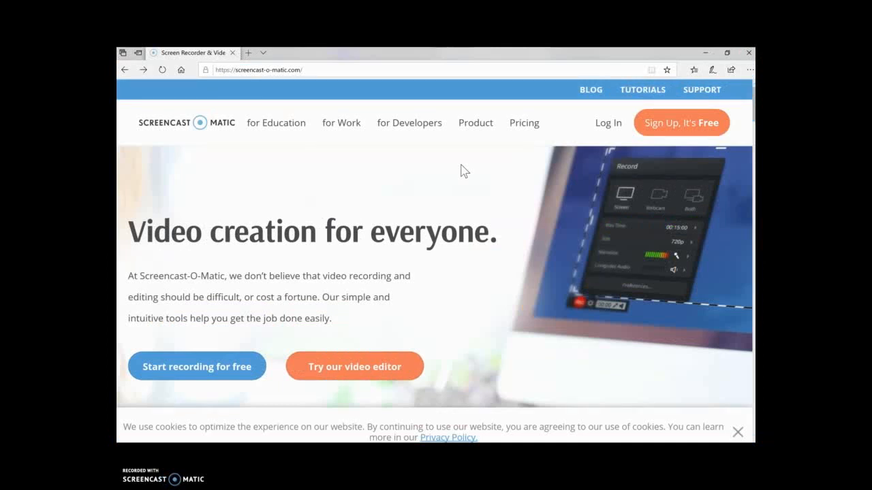
Step: Create a free Screencast-O-Matic account by entering the user's e-mail address on the sign-up form
{"action": "left_click", "coordinate": [673, 127]}
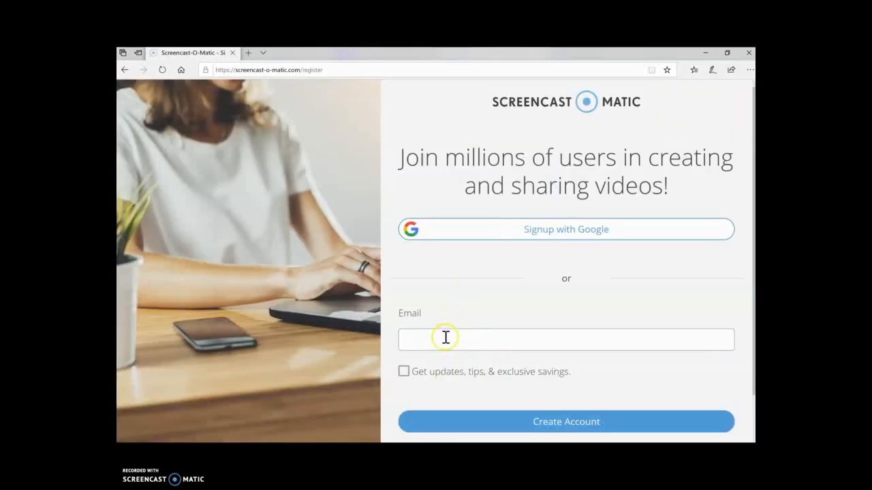
{"action": "left_click", "coordinate": [446, 337]}
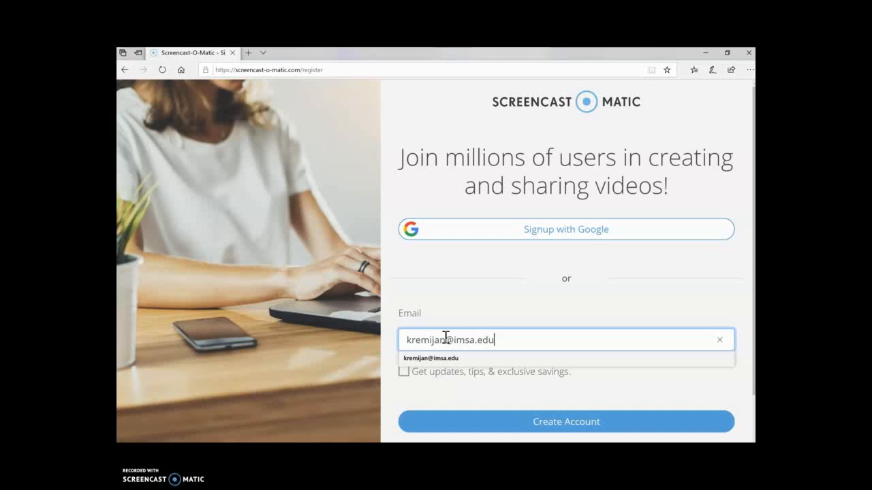
{"action": "key", "text": "Tab"}
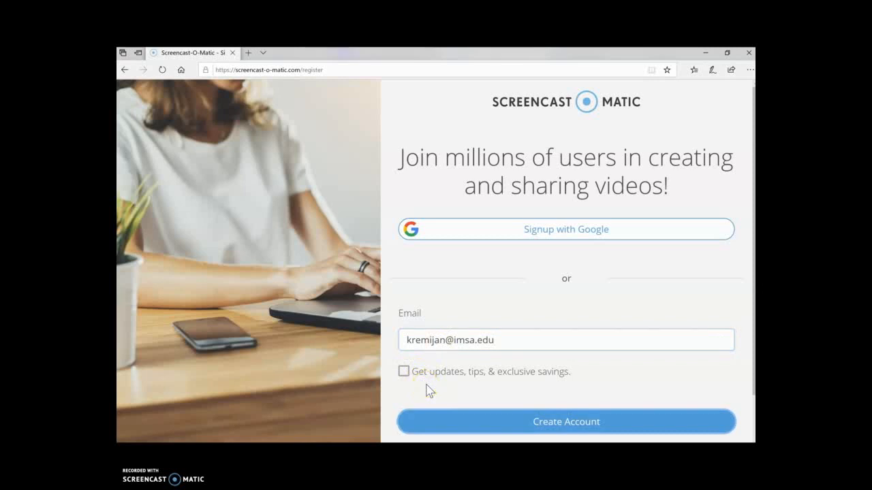
{"action": "left_click", "coordinate": [564, 422]}
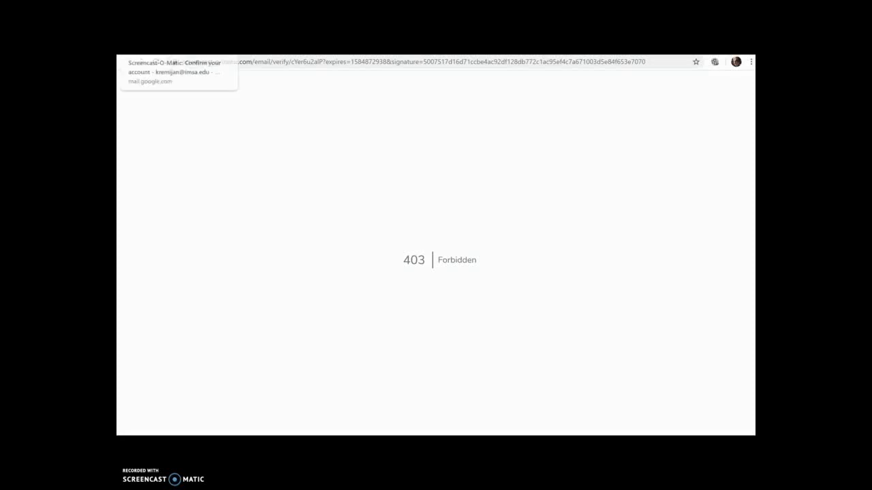
Step: Switch to the inbox holding the Screencast-O-Matic verification email
{"action": "key", "text": "ctrl+shift+Tab"}
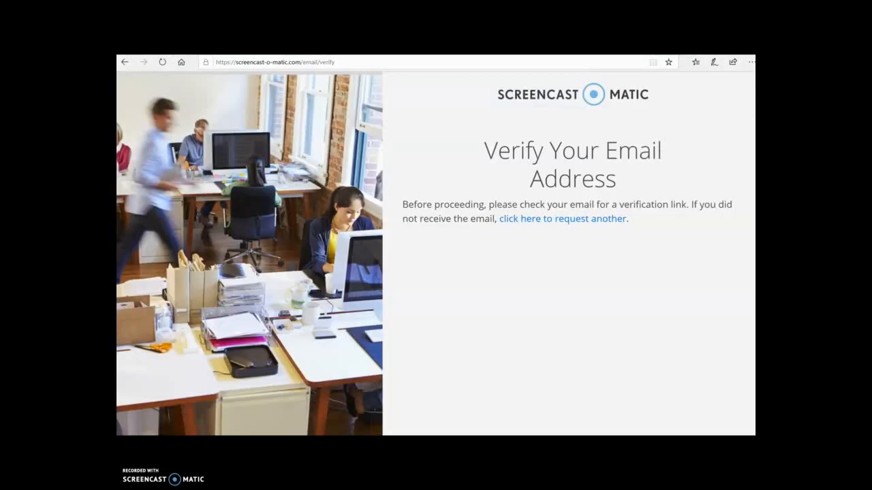
Step: Fill in the user's first and last name on the account profile form, moving on to the password
{"action": "left_click", "coordinate": [505, 219]}
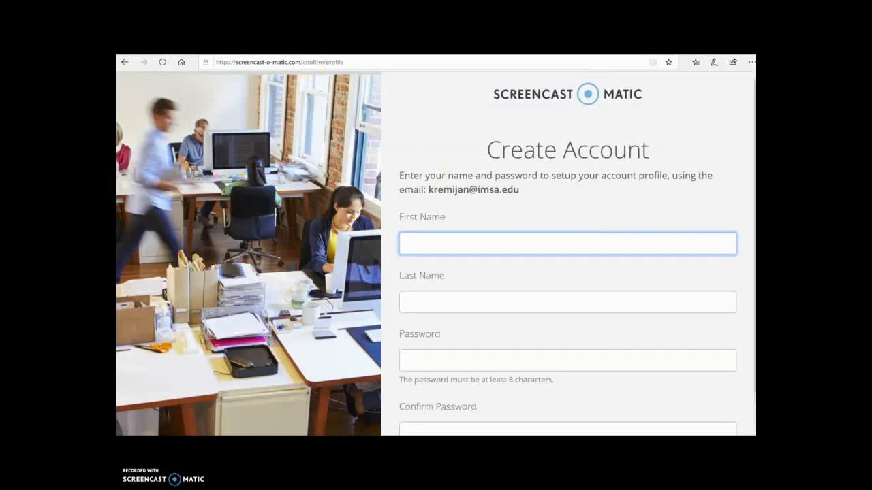
{"action": "key", "text": "Tab"}
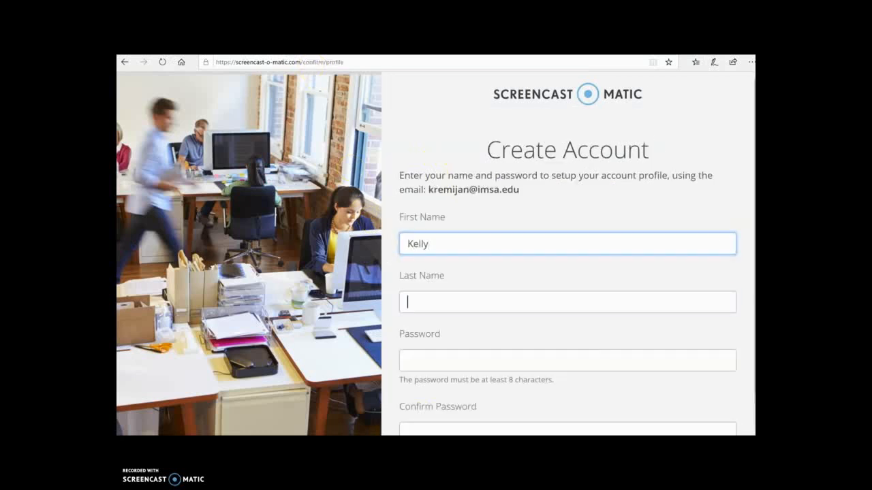
{"action": "key", "text": "Tab"}
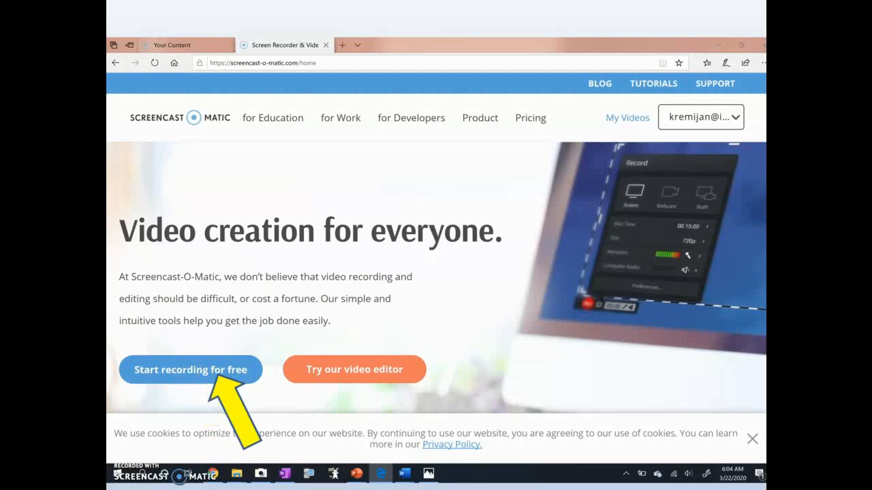
Step: Advance to the Screen Recorder page offering the free recorder
{"action": "key", "text": "Right"}
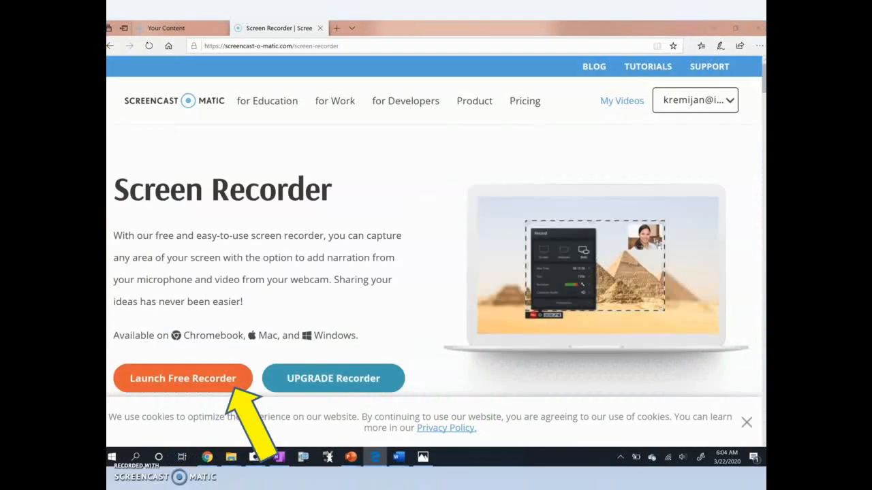
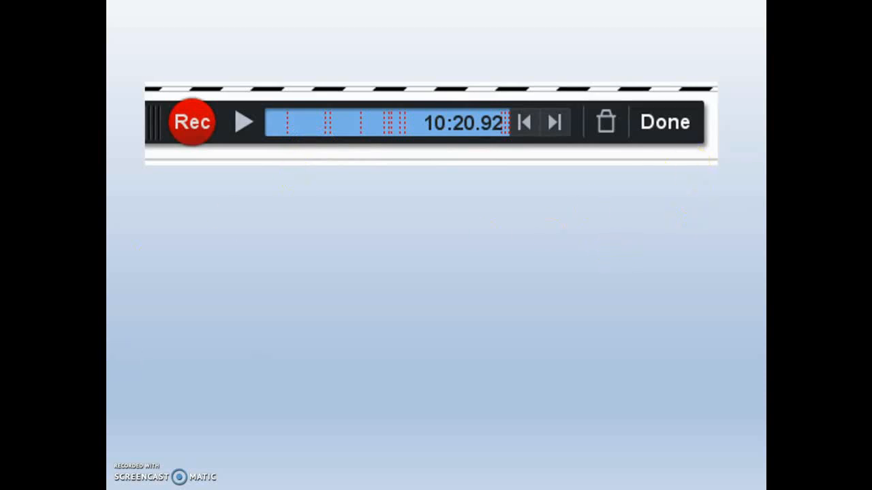
Step: Publish the recording as MP4 file Recording #29 to the Videos folder, with Highlight Cursor on
{"action": "key", "text": "Right"}
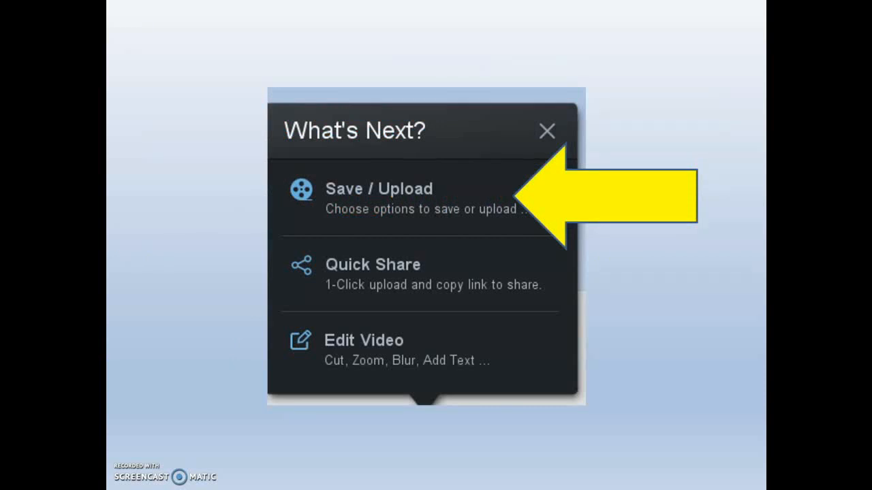
{"action": "key", "text": "Right"}
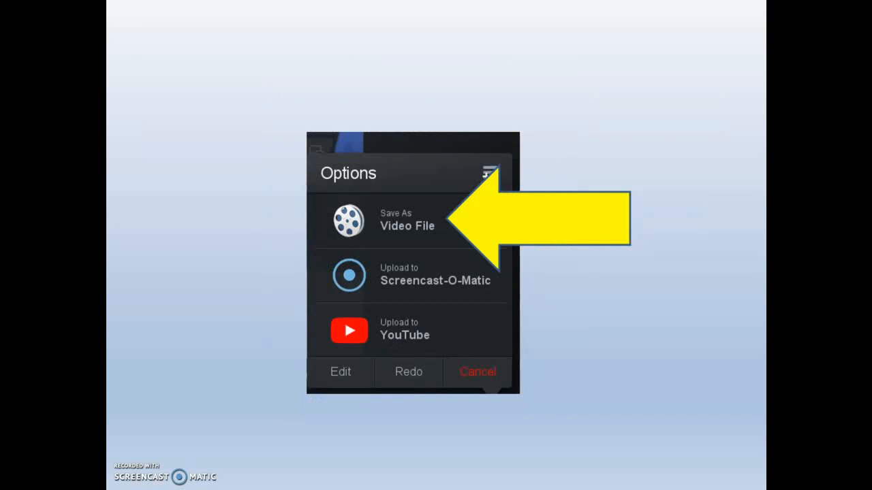
{"action": "key", "text": "Down"}
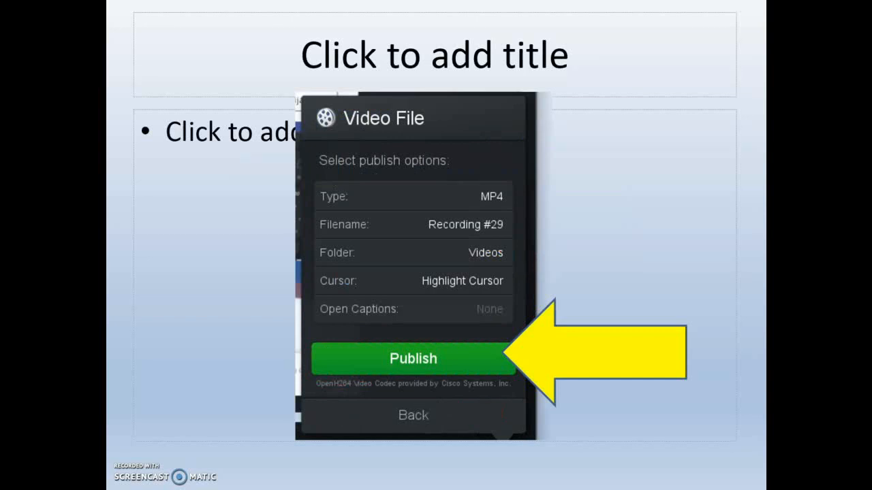
{"action": "key", "text": "Down"}
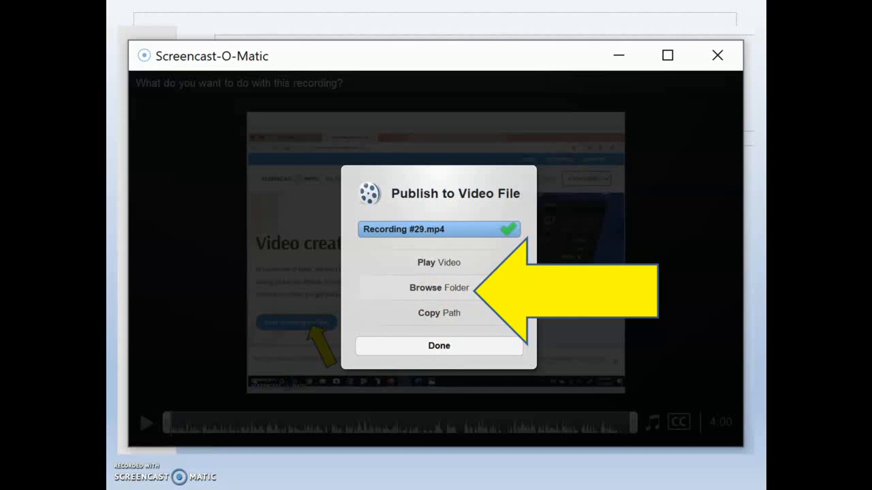
Step: Show the finished Recording #29.mp4 in the Videos folder
{"action": "key", "text": "Right"}
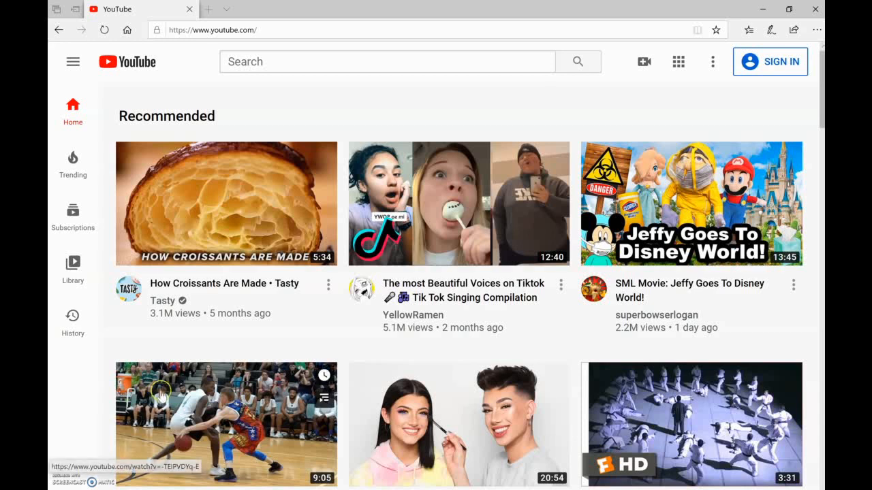
Step: Sign in with the saved Google account and open YouTube Studio's Upload video dialog
{"action": "left_click", "coordinate": [646, 64]}
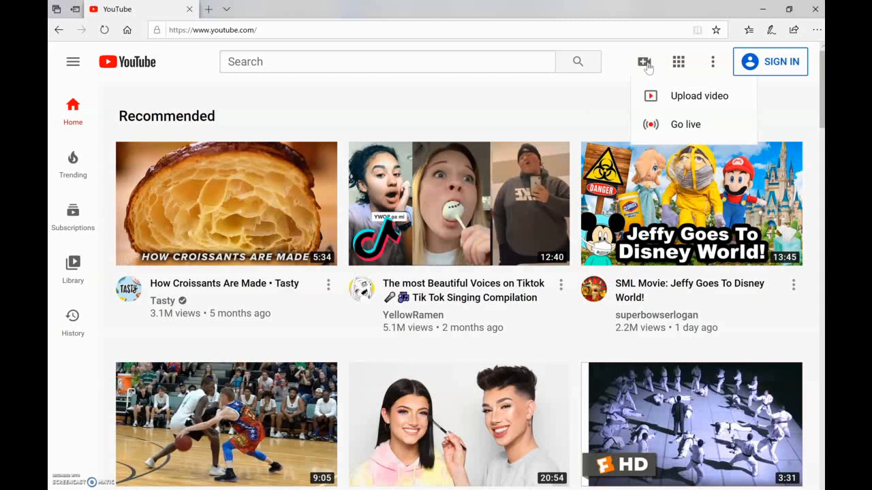
{"action": "left_click", "coordinate": [693, 102]}
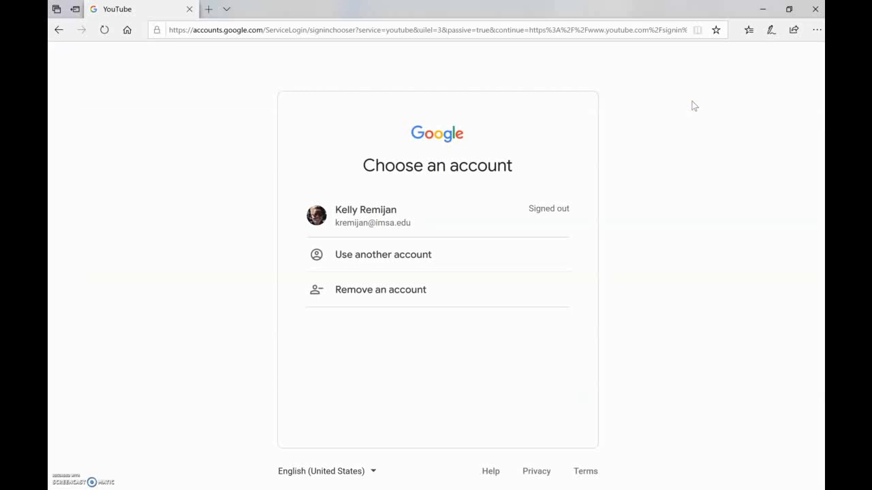
{"action": "left_click", "coordinate": [384, 224]}
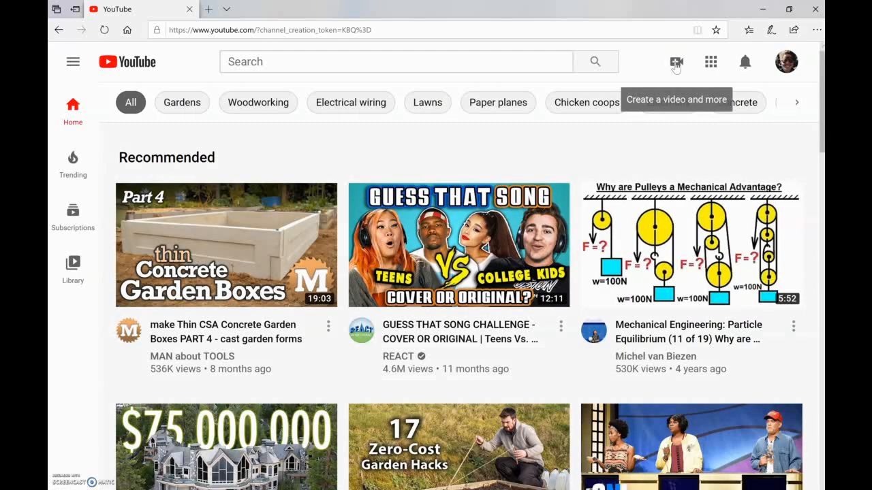
{"action": "left_click", "coordinate": [675, 63]}
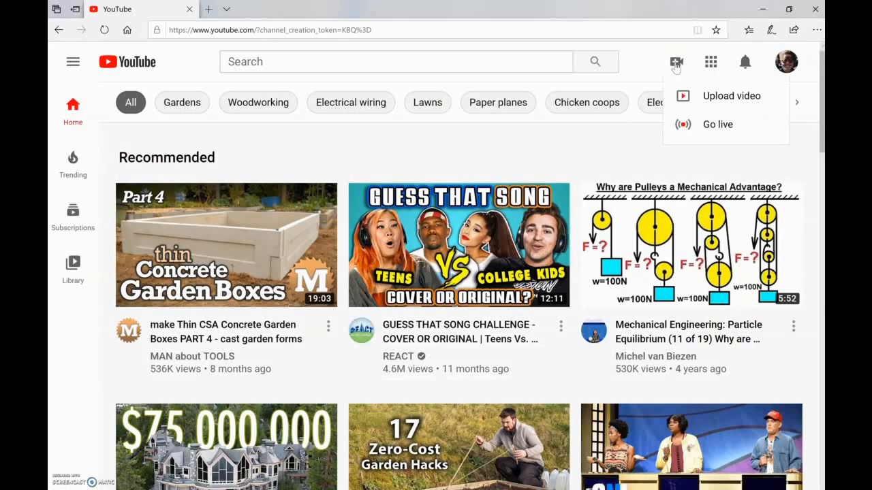
{"action": "left_click", "coordinate": [713, 100]}
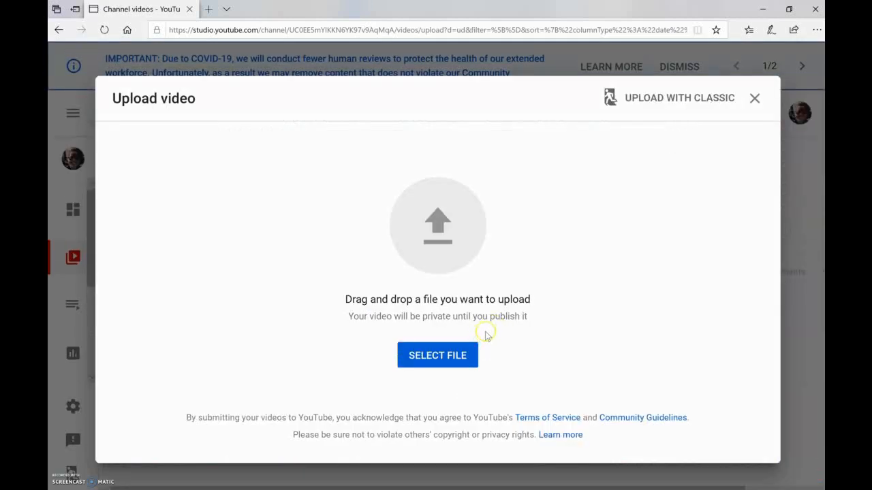
Step: Upload Bernoulis Principle.mp4 from the Videos folder
{"action": "left_click", "coordinate": [453, 358]}
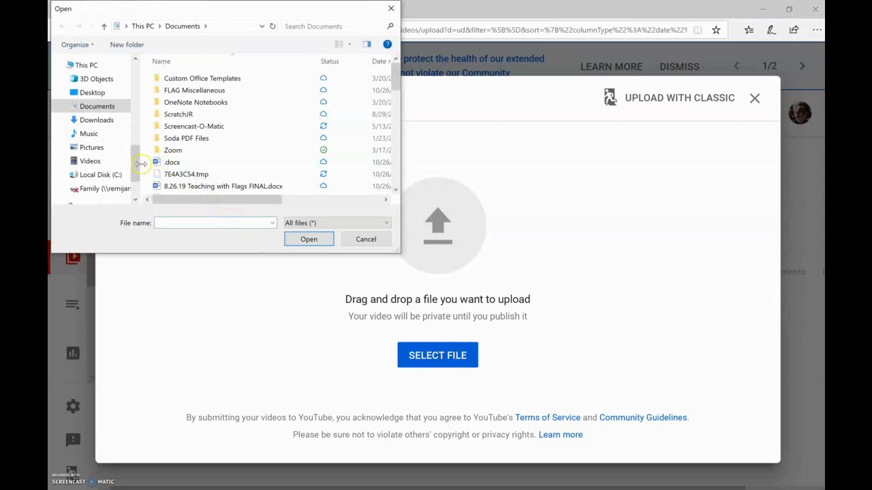
{"action": "left_click", "coordinate": [102, 159]}
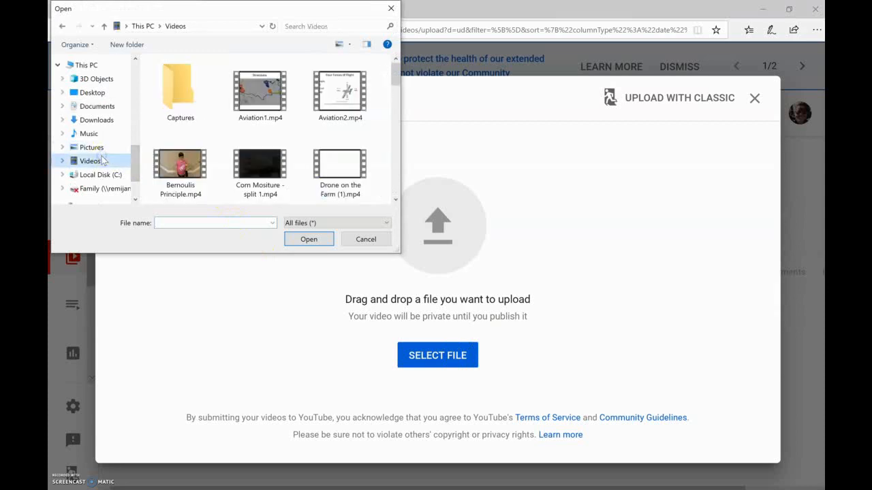
{"action": "left_click", "coordinate": [182, 181]}
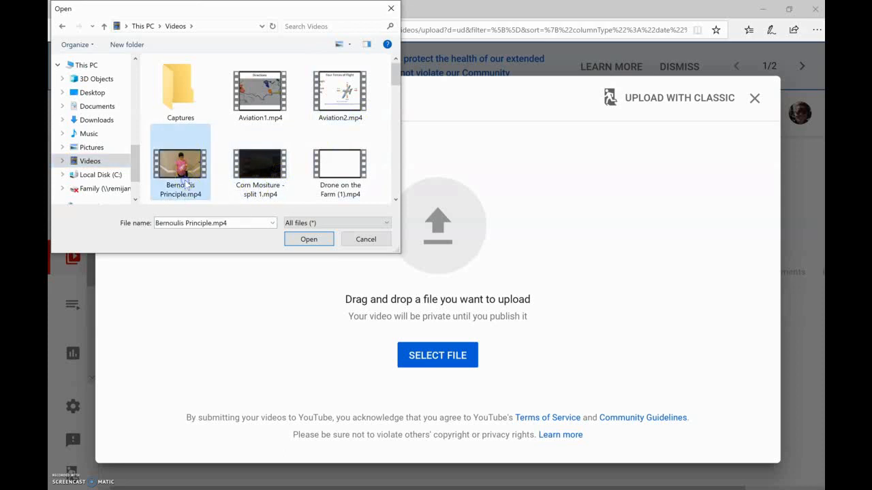
{"action": "left_click", "coordinate": [317, 239]}
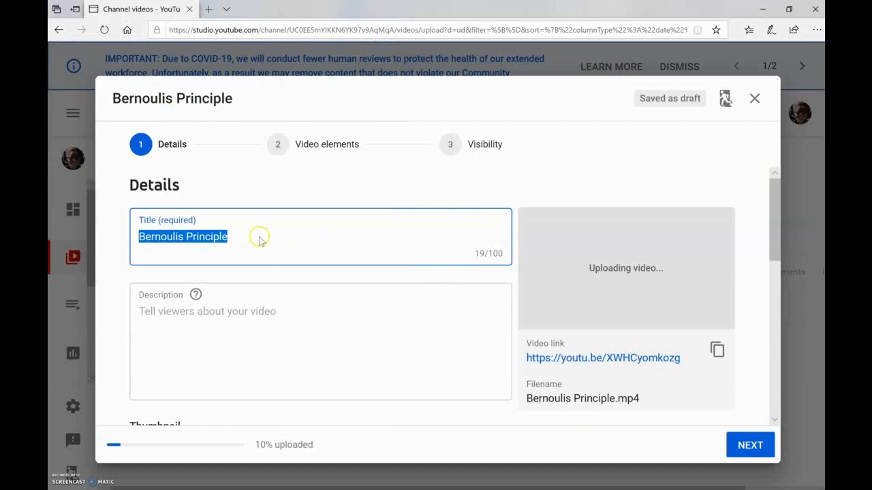
Step: Enter the description 'This video is about connecting math and science to aviation.' and continue
{"action": "left_click", "coordinate": [236, 320]}
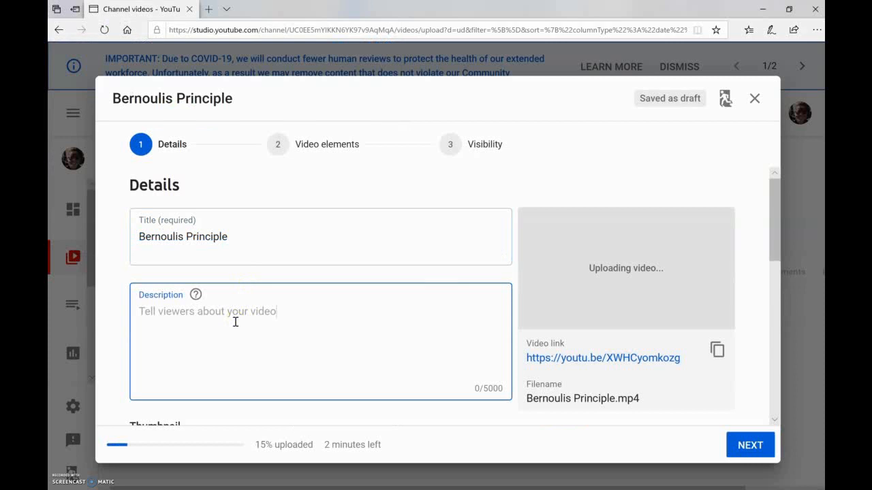
{"action": "type", "text": "This"}
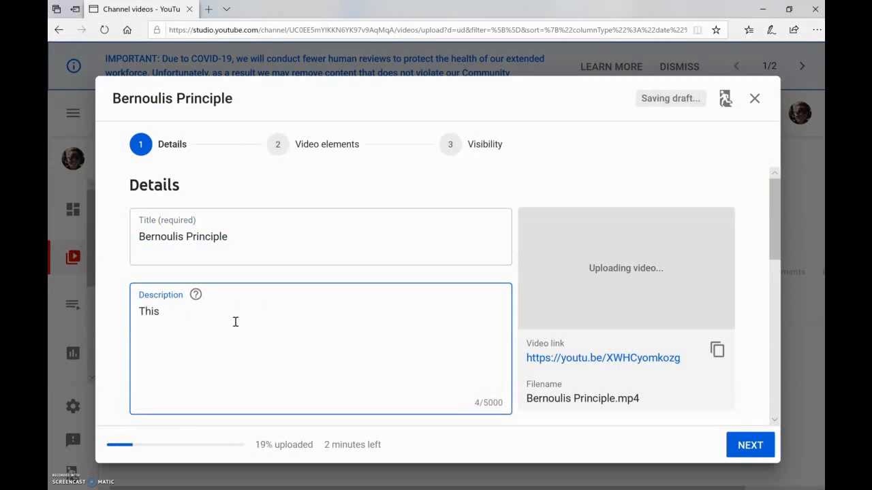
{"action": "type", "text": " video is about "}
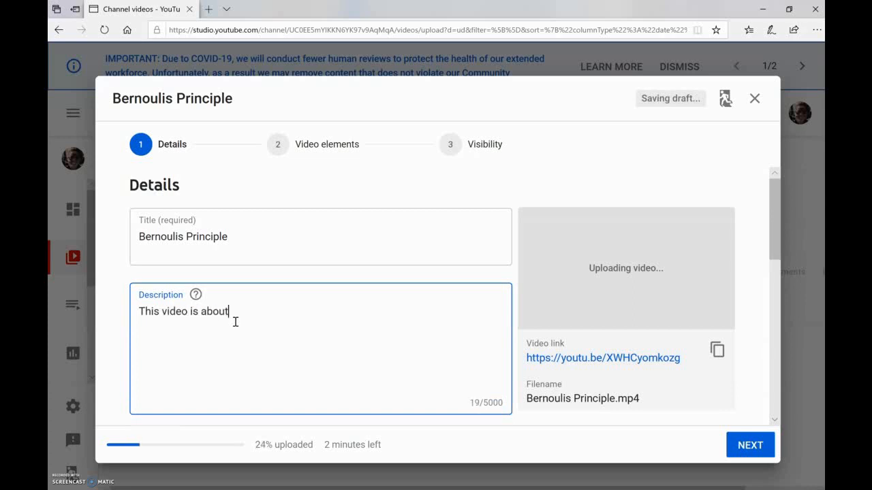
{"action": "type", "text": "connectin ma"}
{"action": "key", "text": "BackSpace"}
{"action": "key", "text": "BackSpace"}
{"action": "key", "text": "BackSpace"}
{"action": "key", "text": "BackSpace"}
{"action": "type", "text": "ng math and science"}
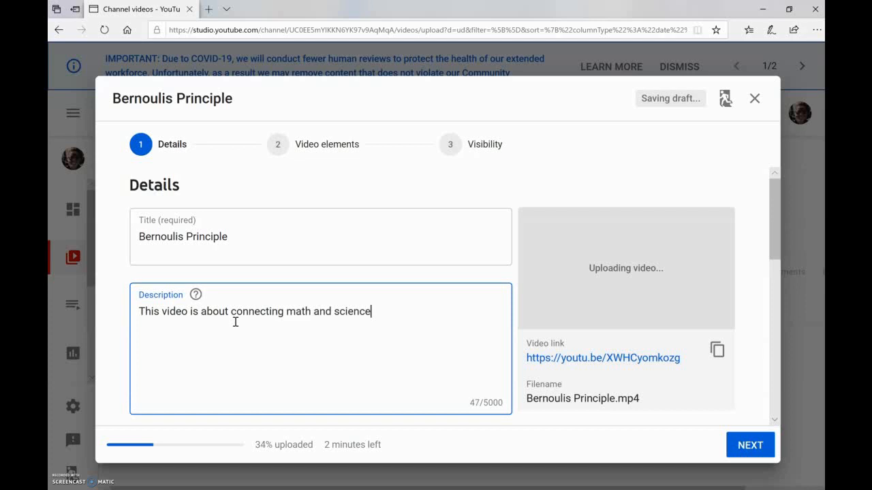
{"action": "type", "text": " to aviation."}
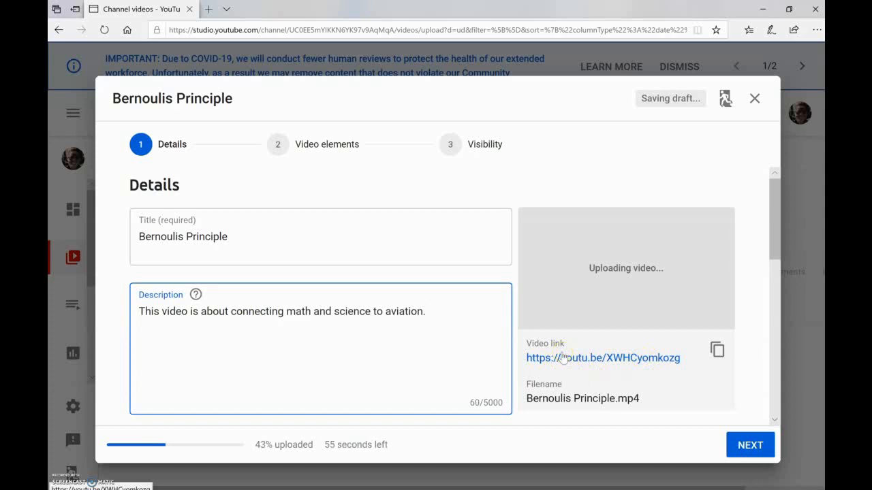
{"action": "left_click", "coordinate": [749, 446]}
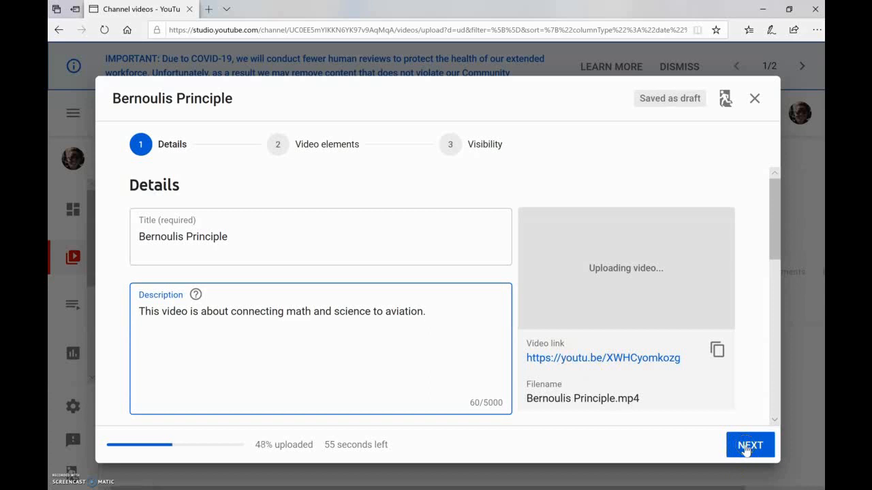
Step: Mark the video as 'Yes, it's made for kids' and finish the details step
{"action": "left_click", "coordinate": [399, 418]}
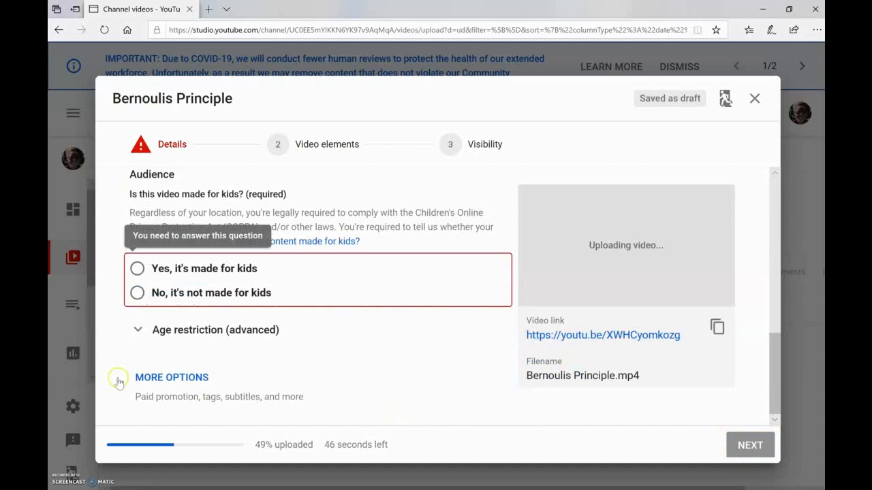
{"action": "left_click", "coordinate": [138, 269]}
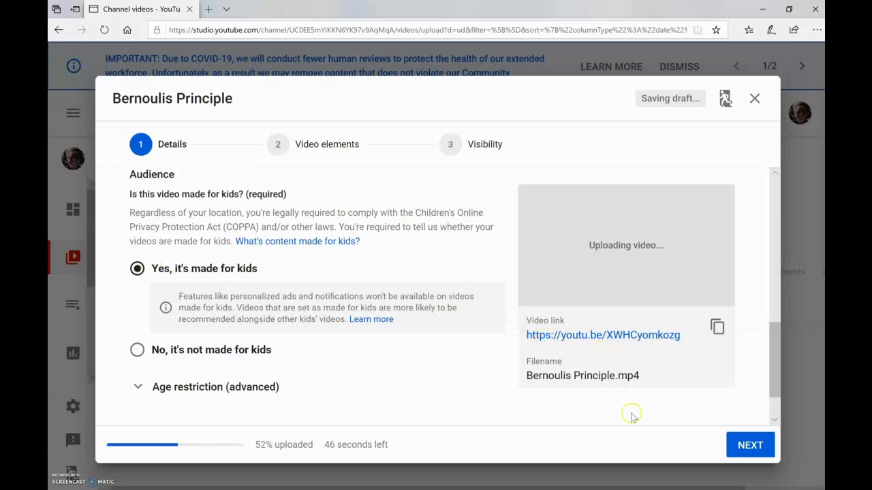
{"action": "left_click", "coordinate": [764, 448]}
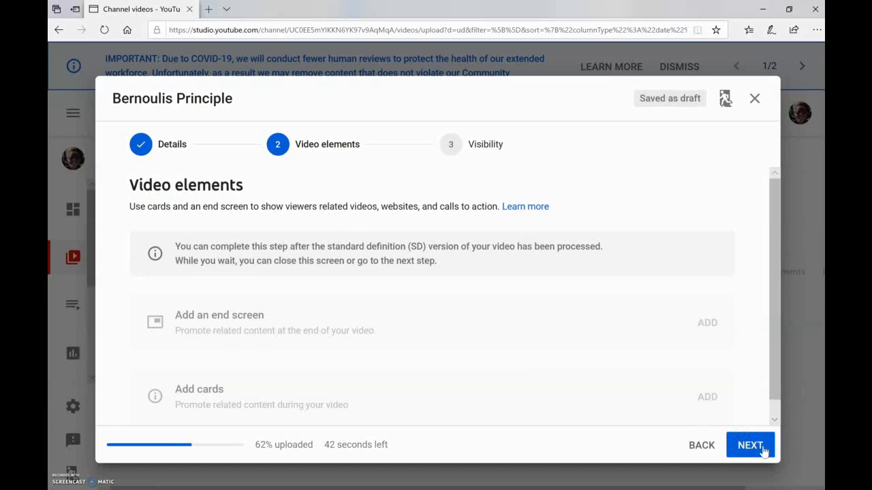
Step: Set the video's visibility to Public and publish it
{"action": "left_click", "coordinate": [764, 451]}
{"action": "left_click", "coordinate": [764, 450]}
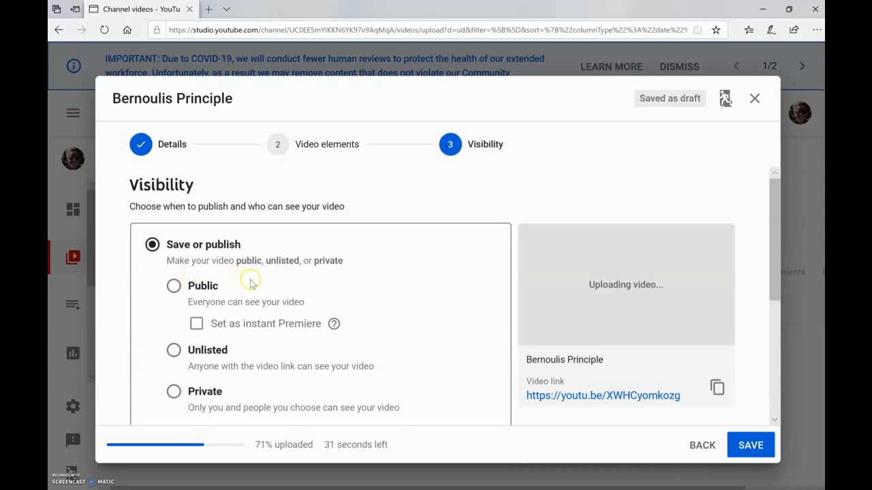
{"action": "left_click", "coordinate": [175, 286]}
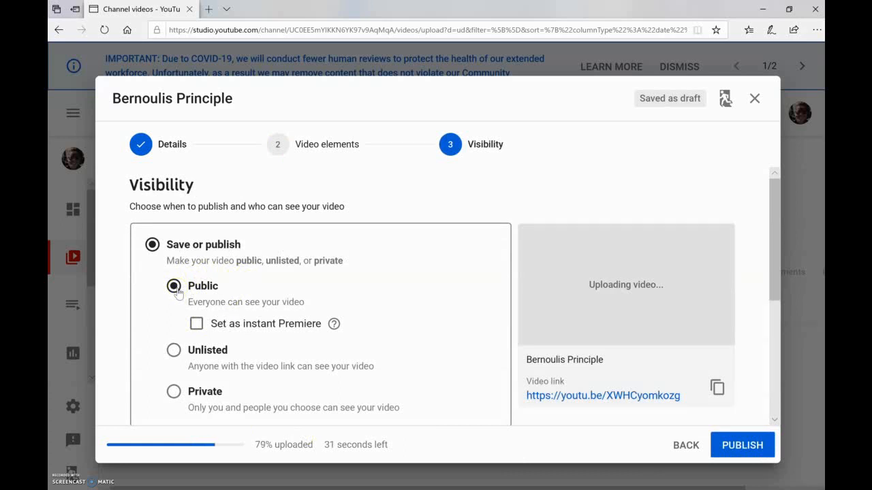
{"action": "left_click", "coordinate": [741, 446]}
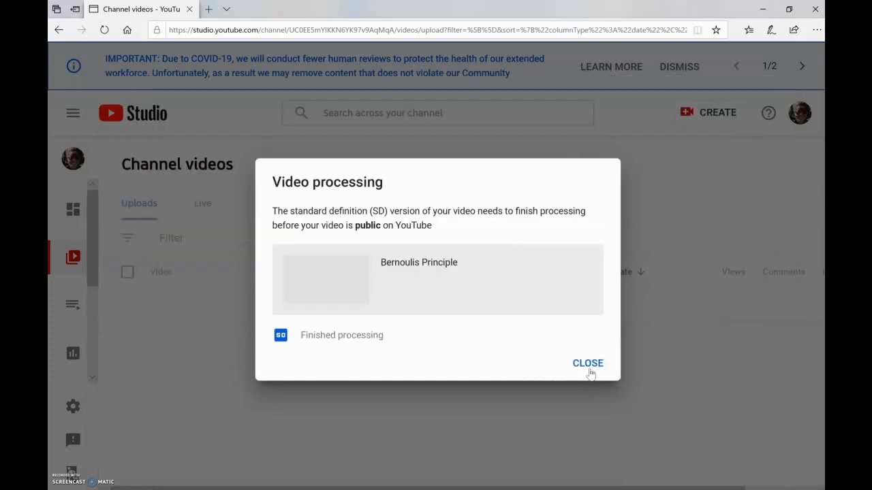
Step: Close the Video processing notice and the two onboarding tips
{"action": "left_click", "coordinate": [589, 366]}
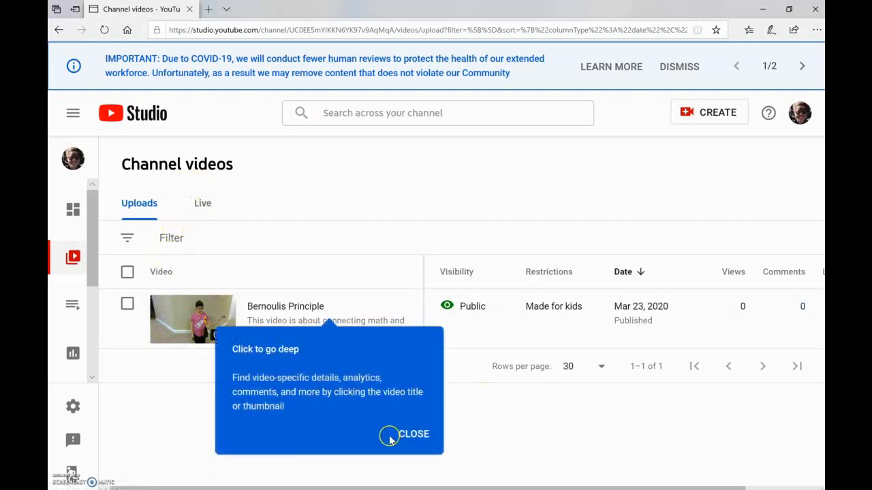
{"action": "left_click", "coordinate": [414, 433]}
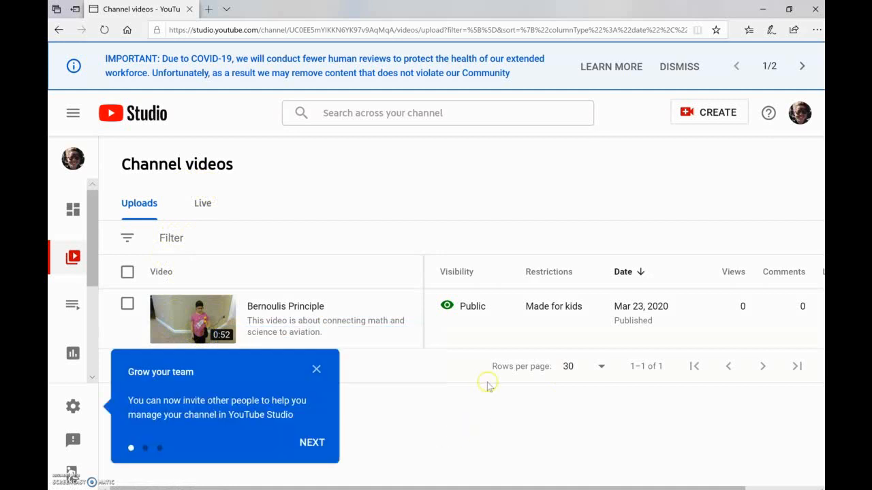
{"action": "left_click", "coordinate": [317, 370]}
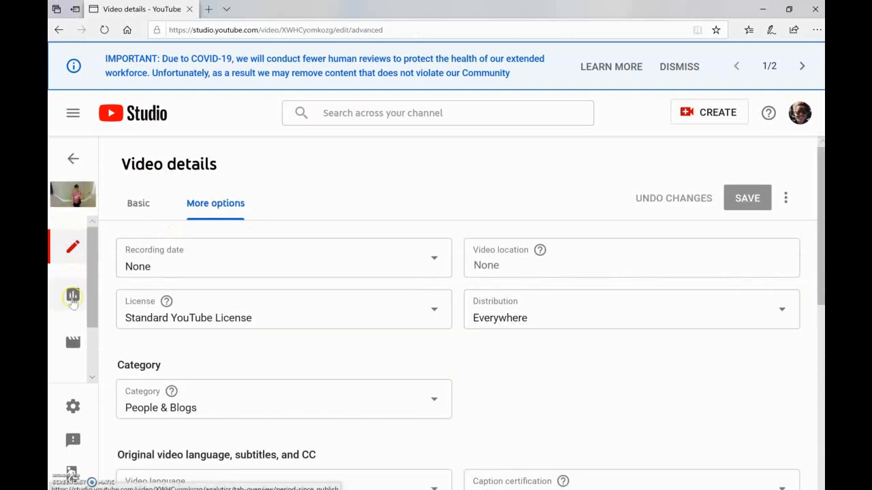
Step: Copy the video's youtu.be share link from its Details page
{"action": "left_click", "coordinate": [70, 251]}
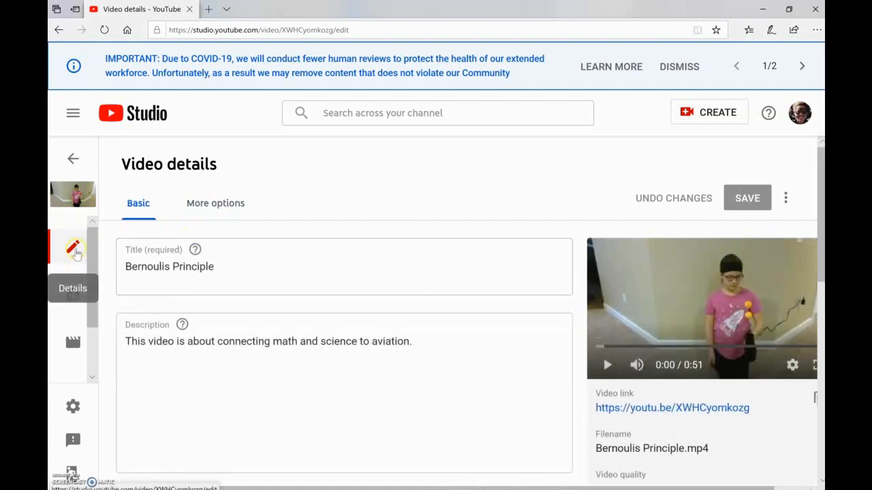
{"action": "left_click_drag", "start_coordinate": [818, 221], "coordinate": [818, 251]}
{"action": "left_click_drag", "start_coordinate": [755, 339], "coordinate": [594, 341]}
{"action": "key", "text": "ctrl+c"}
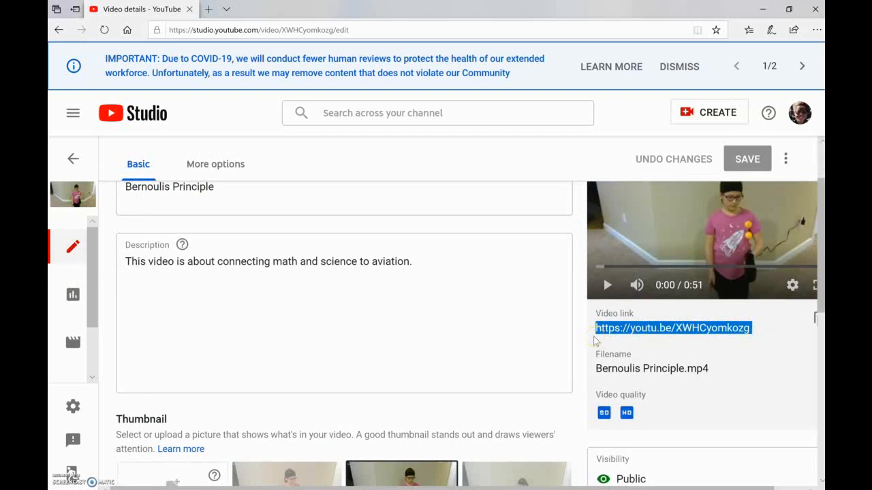
{"action": "left_click_drag", "start_coordinate": [820, 266], "coordinate": [820, 280]}
Step: Go to Your channel, then open a new blank browser tab
{"action": "left_click", "coordinate": [804, 119]}
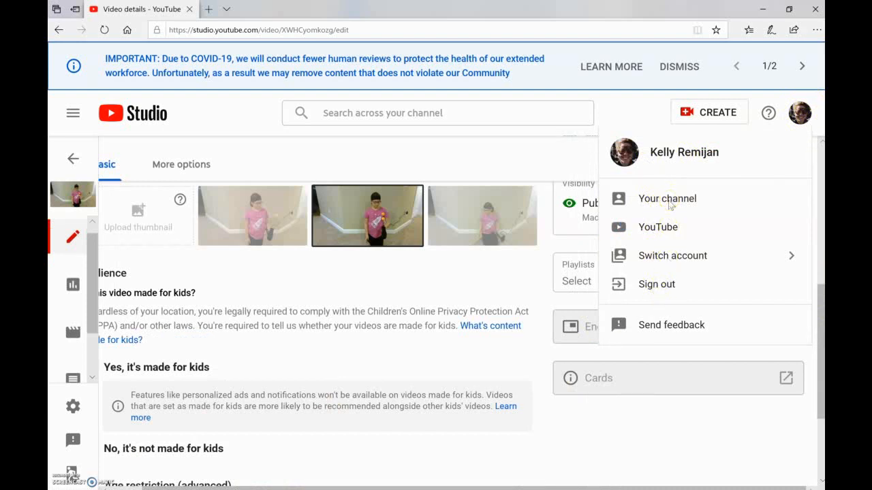
{"action": "left_click", "coordinate": [620, 200]}
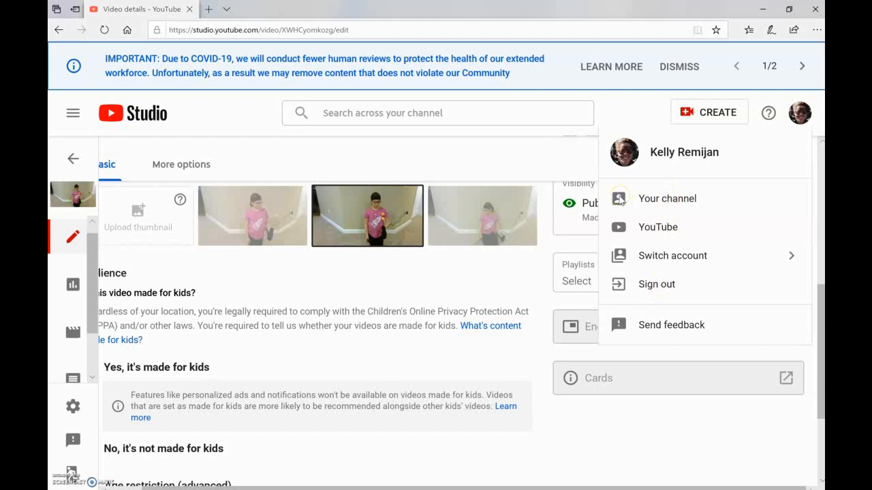
{"action": "left_click", "coordinate": [619, 201]}
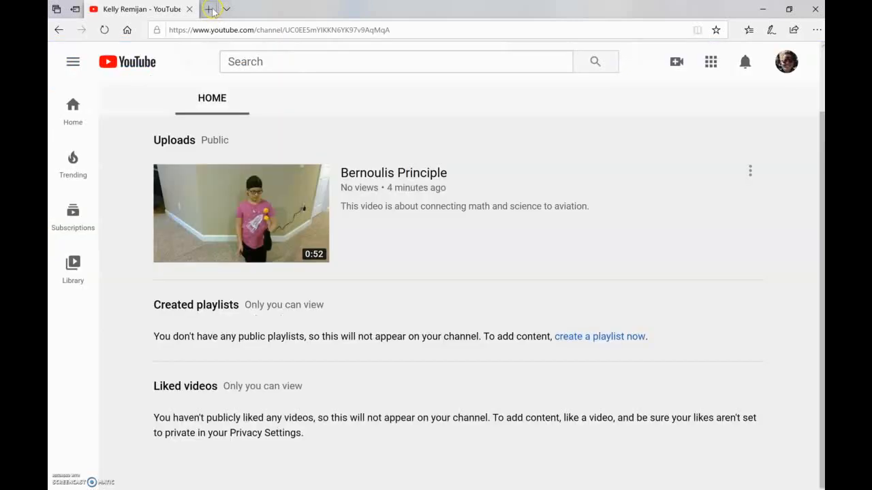
{"action": "left_click", "coordinate": [209, 9]}
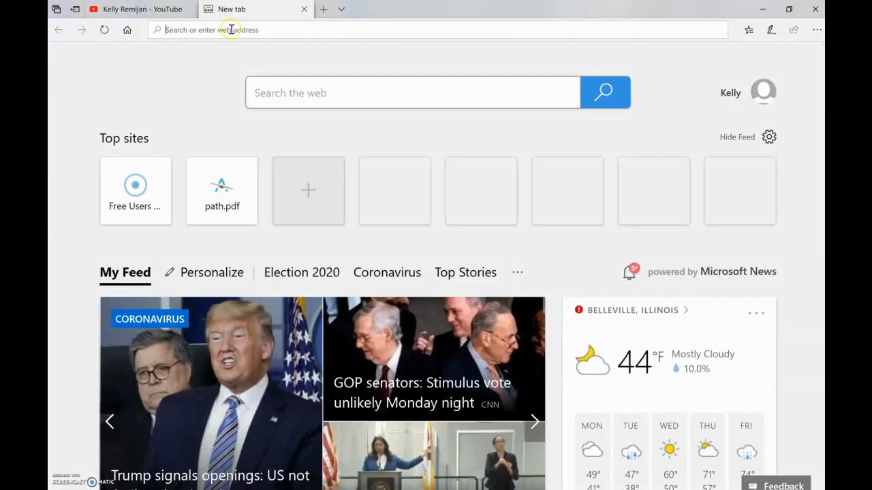
Step: Play Bernoulis Principle from the pasted share link, then pause it
{"action": "key", "text": "ctrl+v"}
{"action": "key", "text": "Return"}
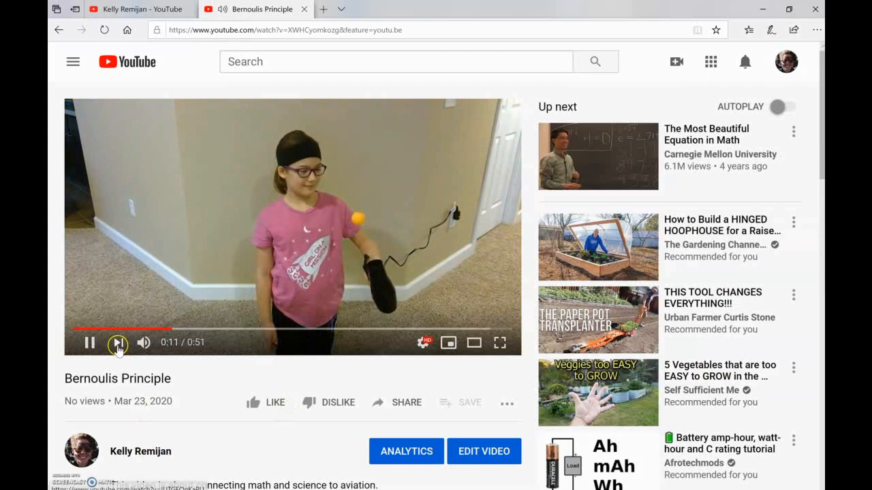
{"action": "left_click", "coordinate": [89, 342]}
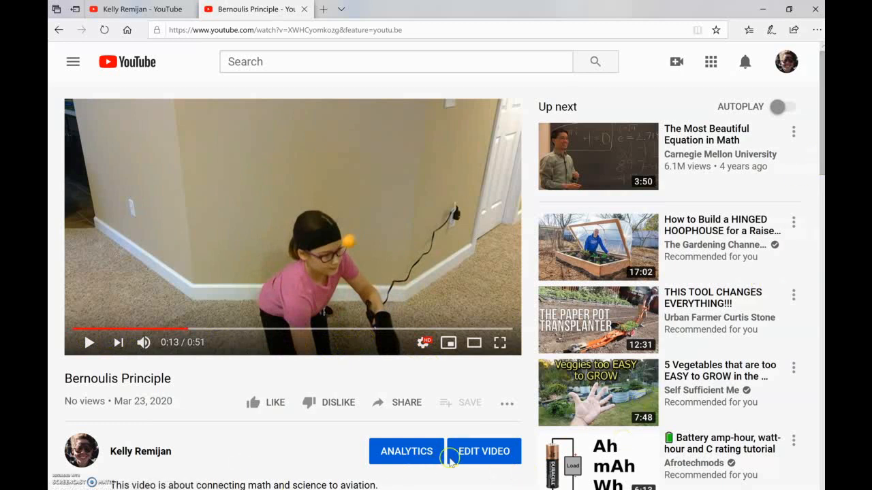
Step: Return to the video's edit page in YouTube Studio and sign out
{"action": "left_click", "coordinate": [479, 455]}
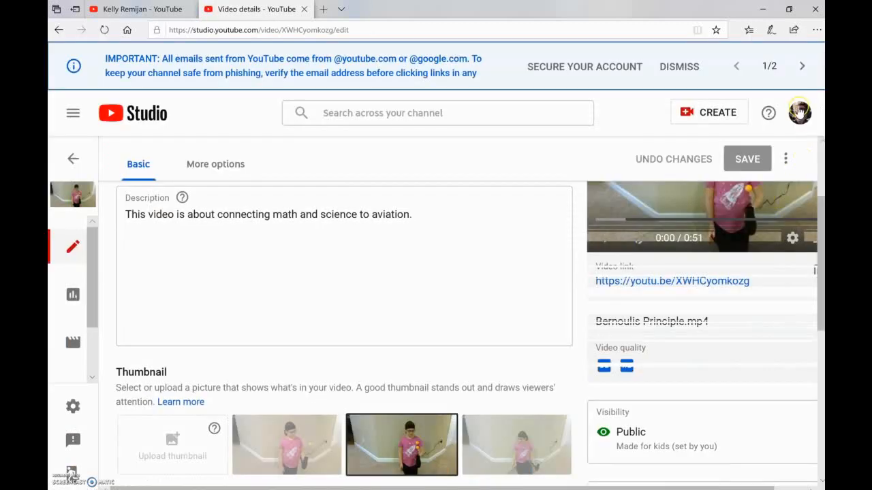
{"action": "left_click", "coordinate": [799, 113]}
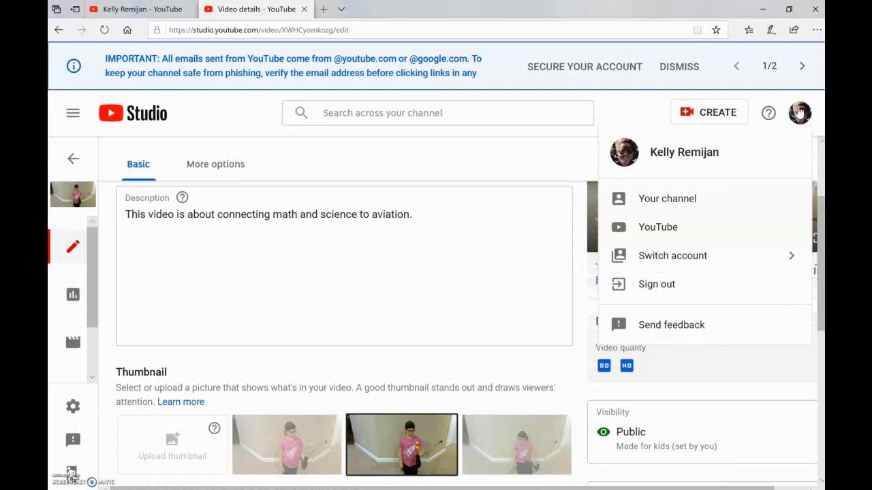
{"action": "left_click", "coordinate": [666, 286]}
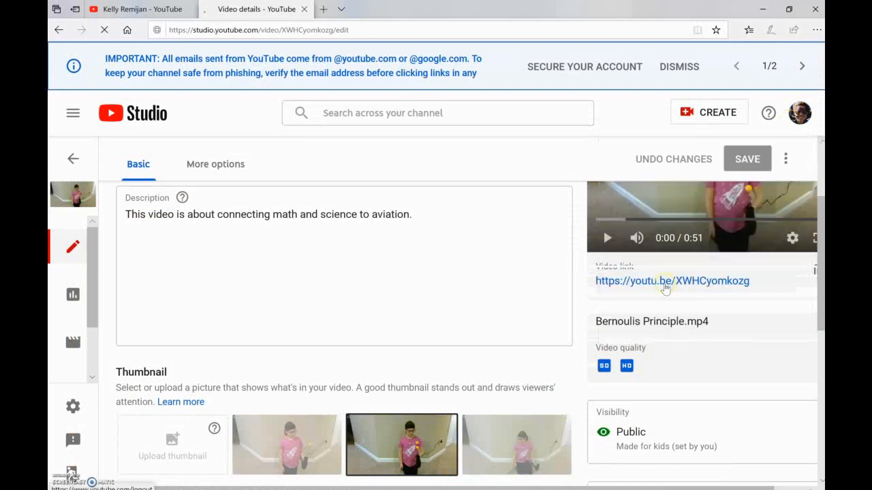